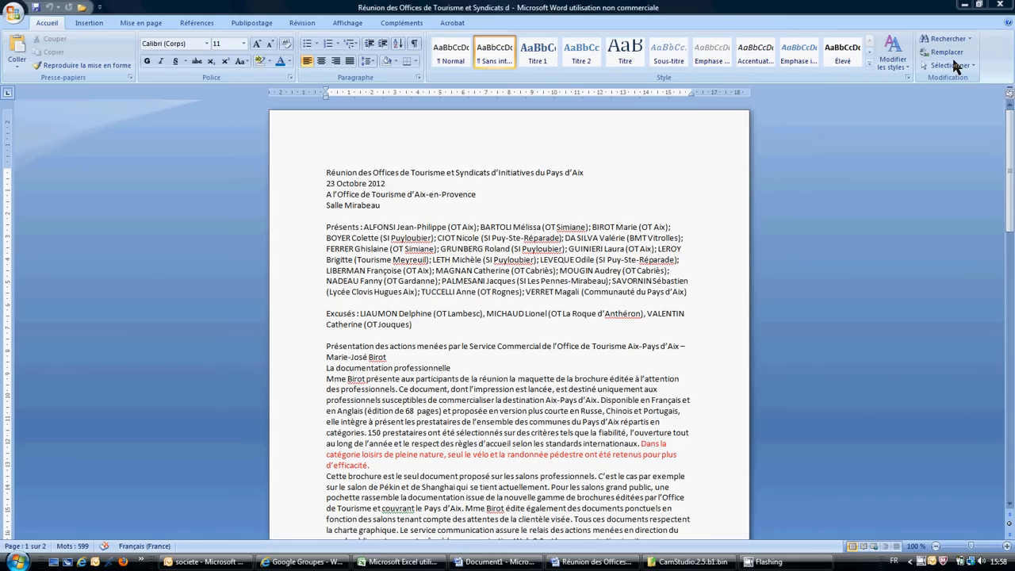
click(87, 23)
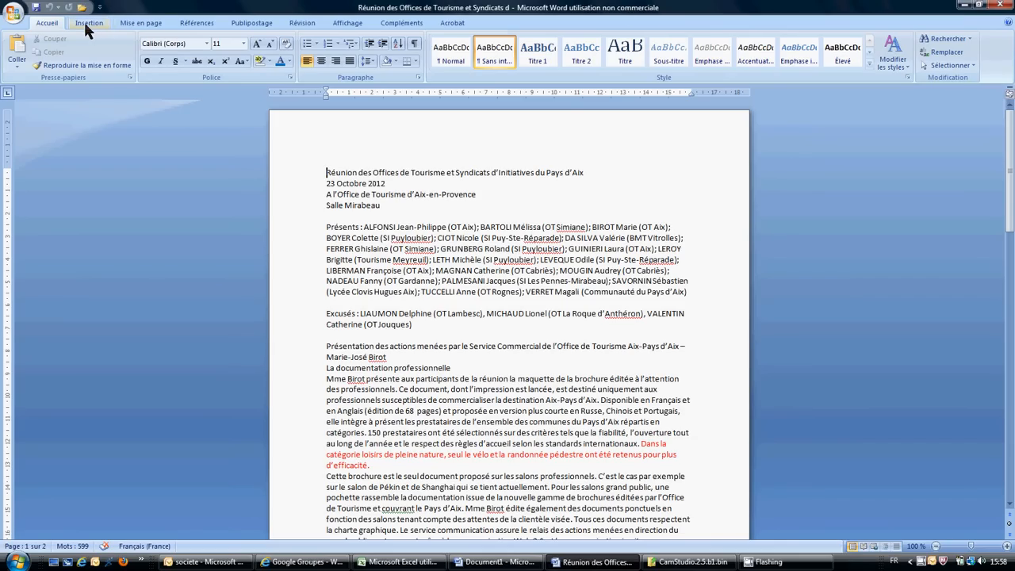
click(141, 24)
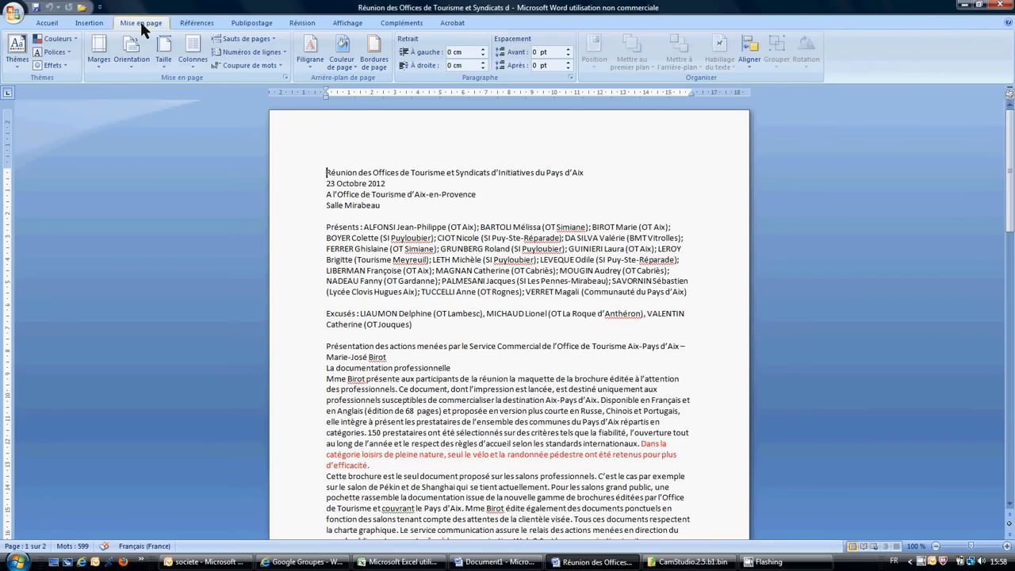
click(202, 26)
click(35, 24)
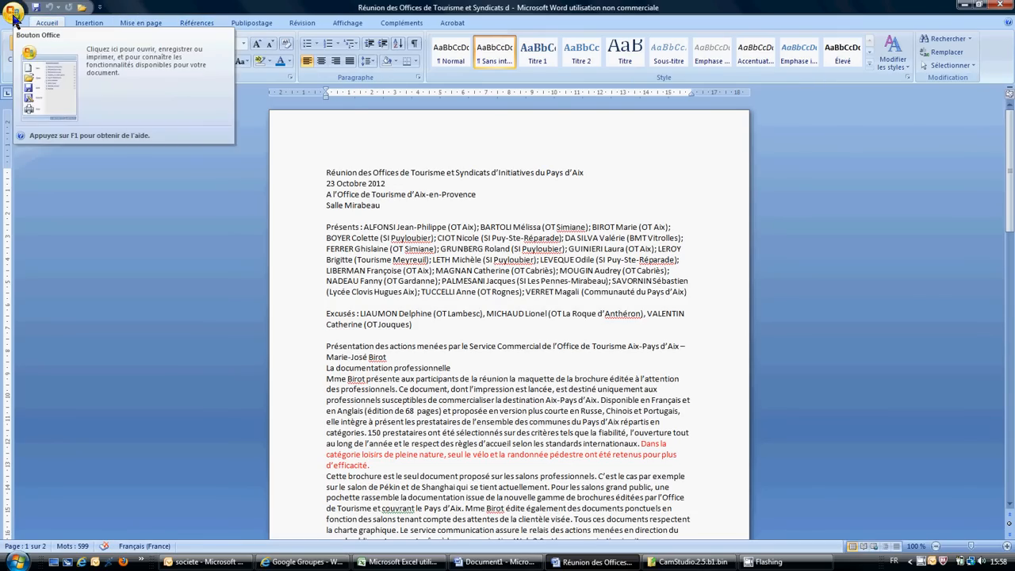
click(15, 19)
click(15, 19)
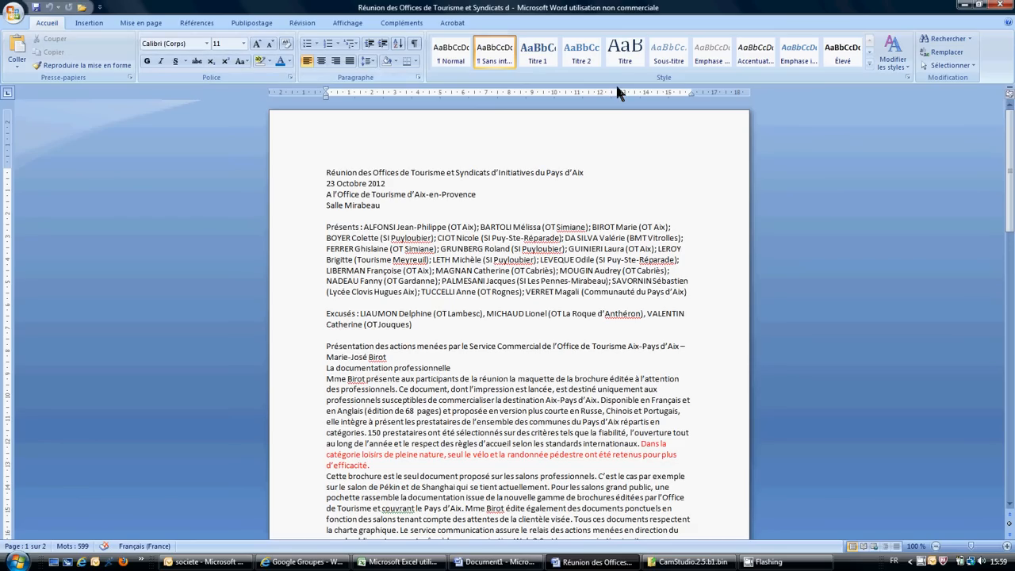
click(290, 81)
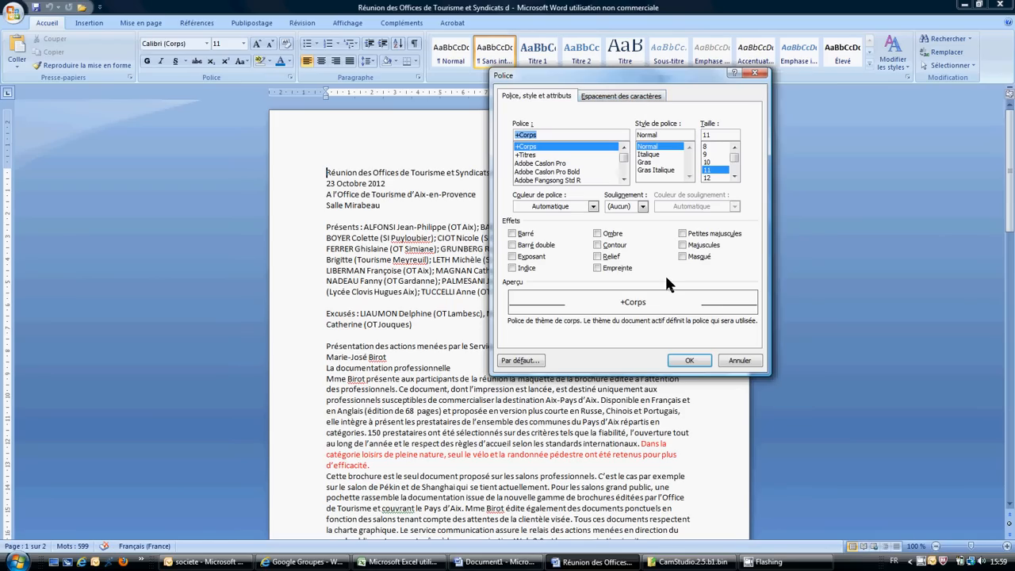
click(738, 361)
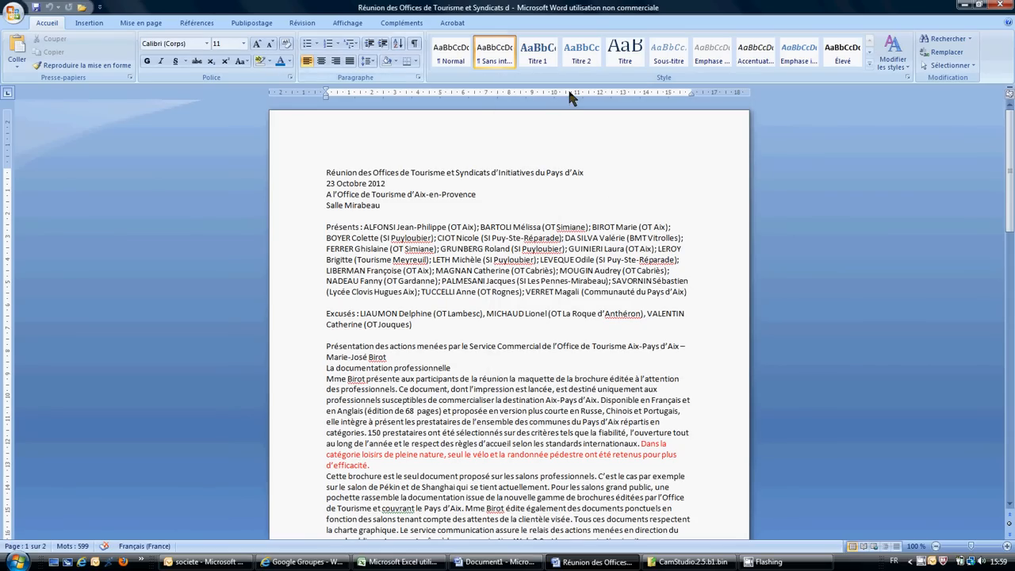
Try pasting the copied mobilboard.com web address from the clipboard history at the document's start, and undo the paste
click(130, 78)
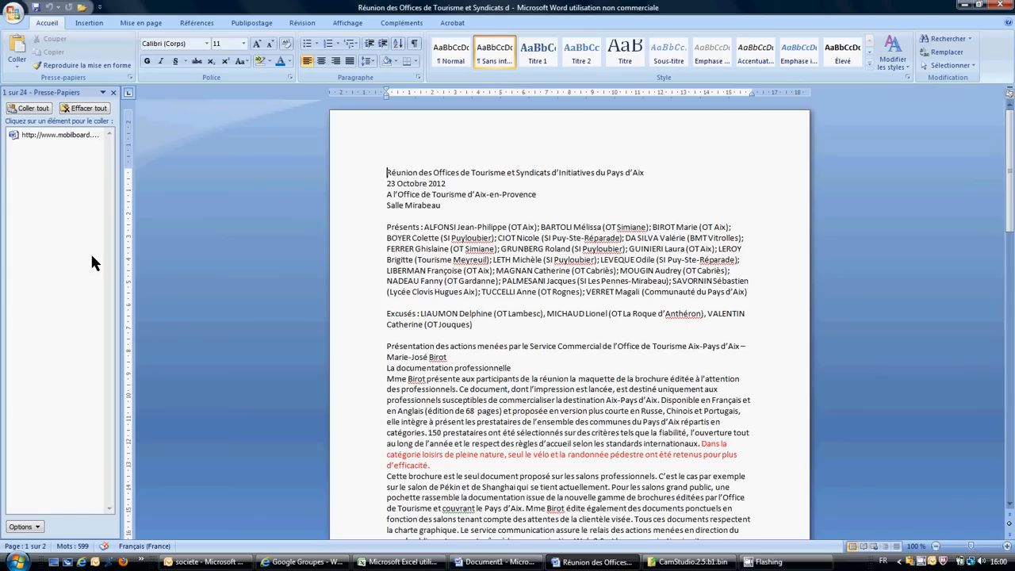
click(97, 147)
click(78, 171)
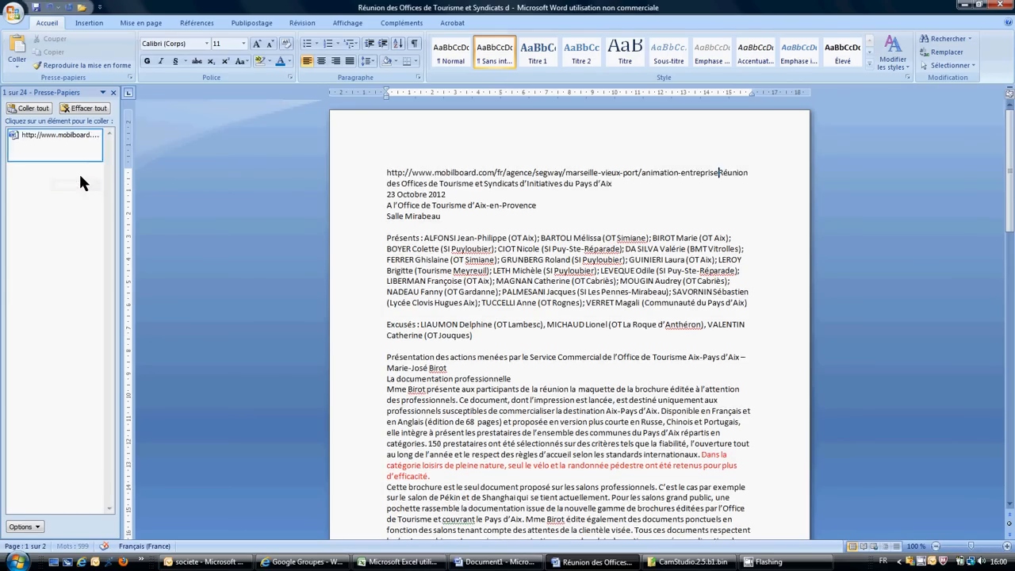
key(ctrl+z)
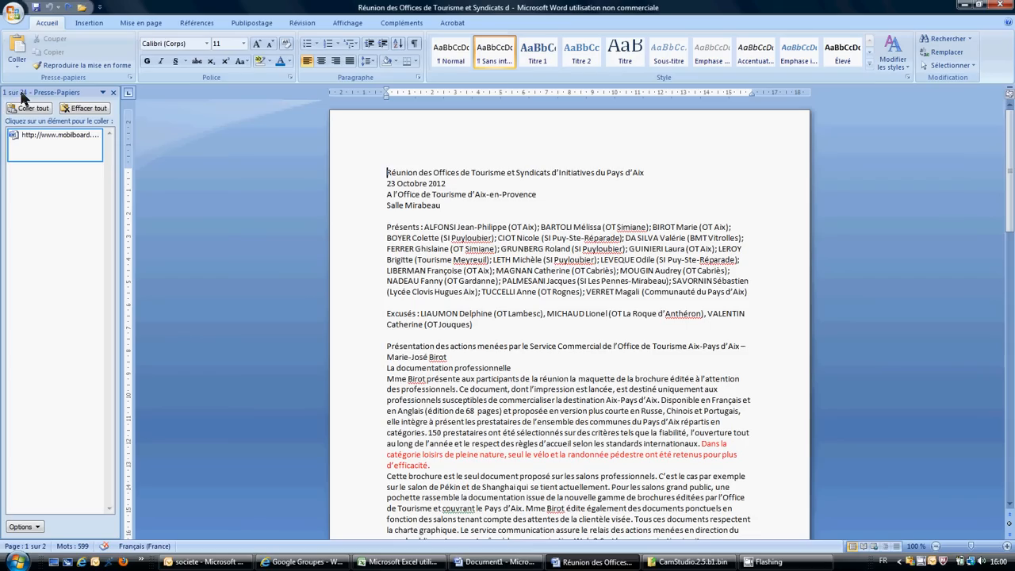
click(113, 93)
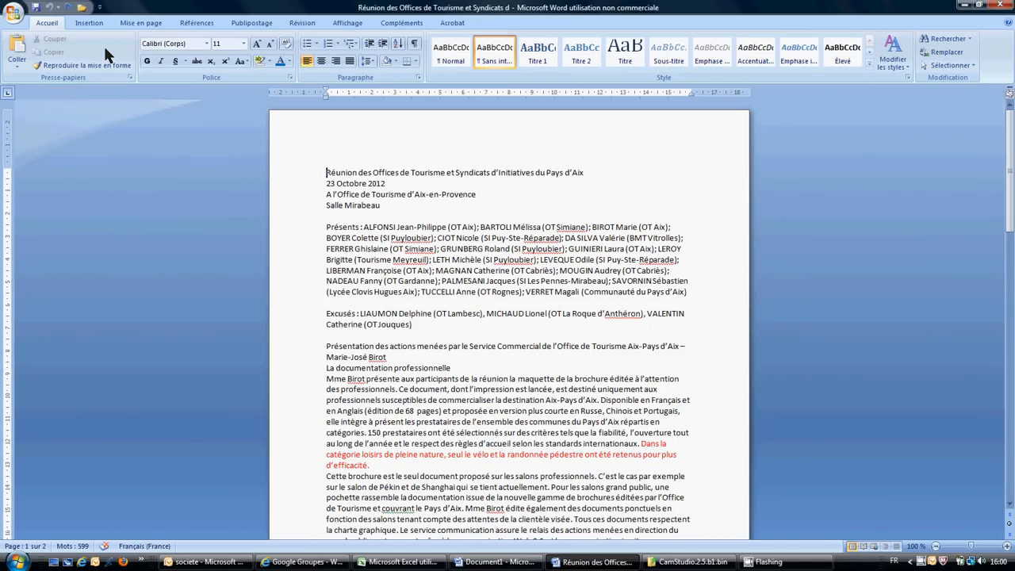
Examine the Processus and Cycle layouts in the SmartArt gallery without inserting a graphic
click(97, 22)
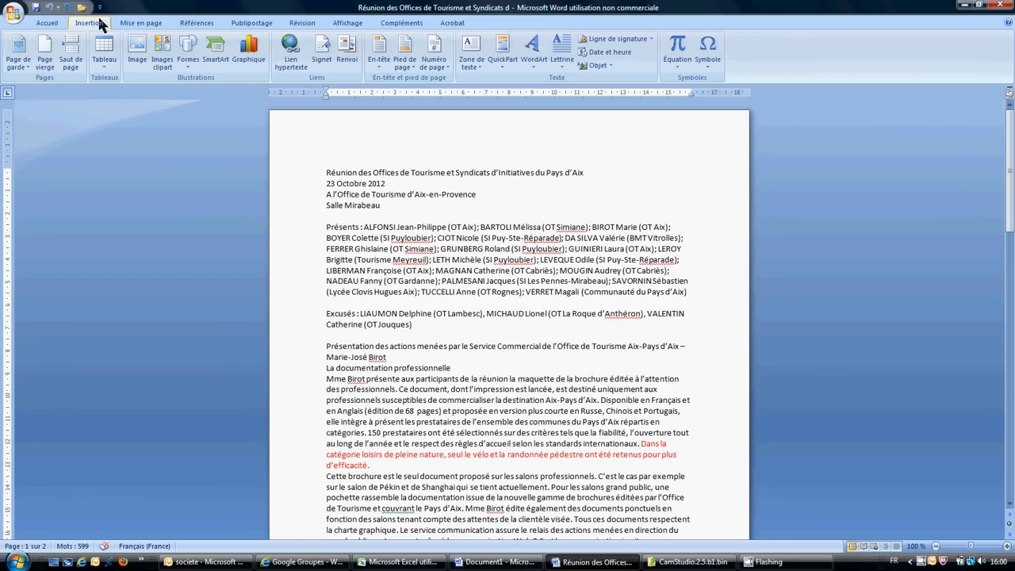
click(213, 62)
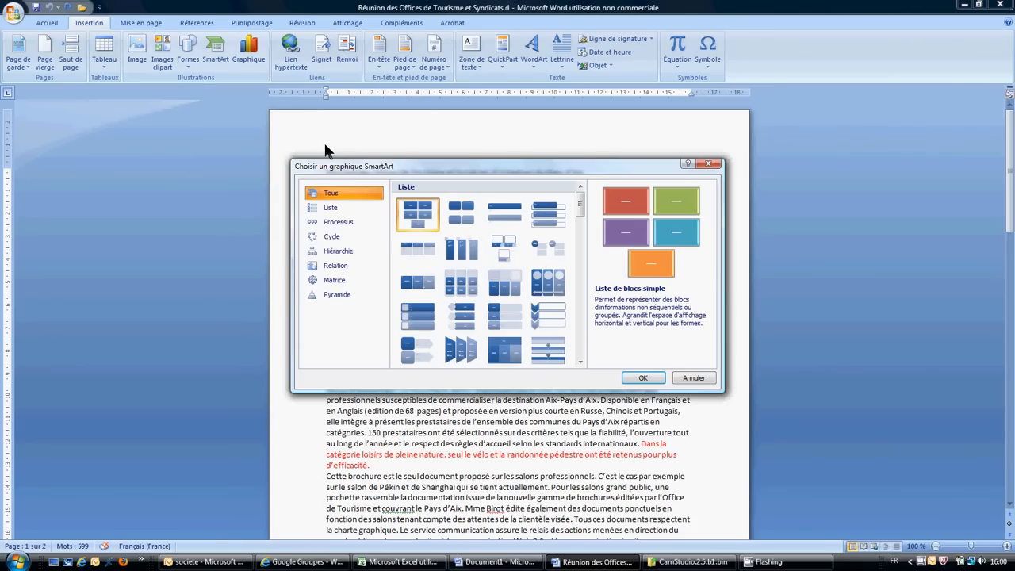
click(348, 226)
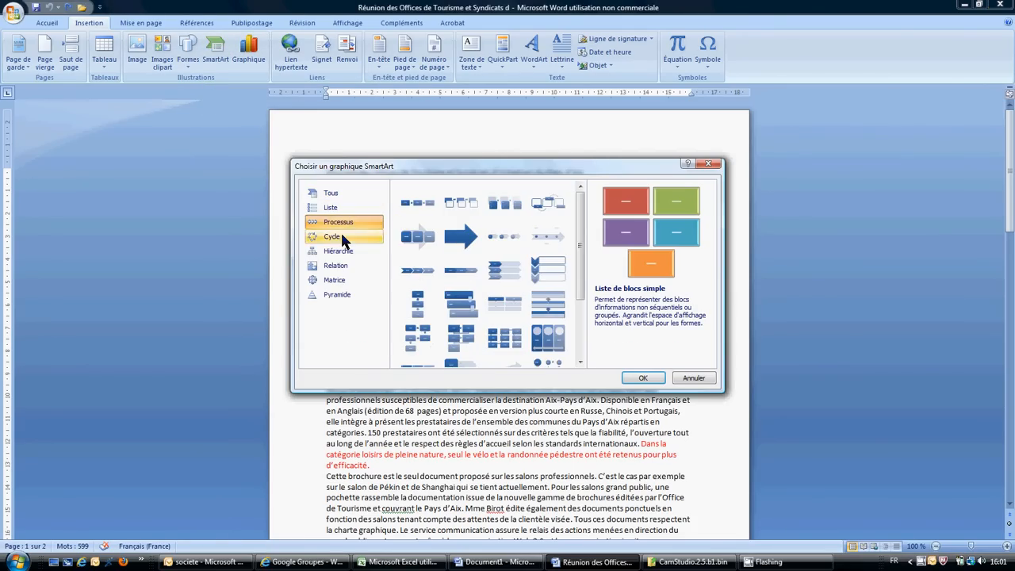
click(342, 239)
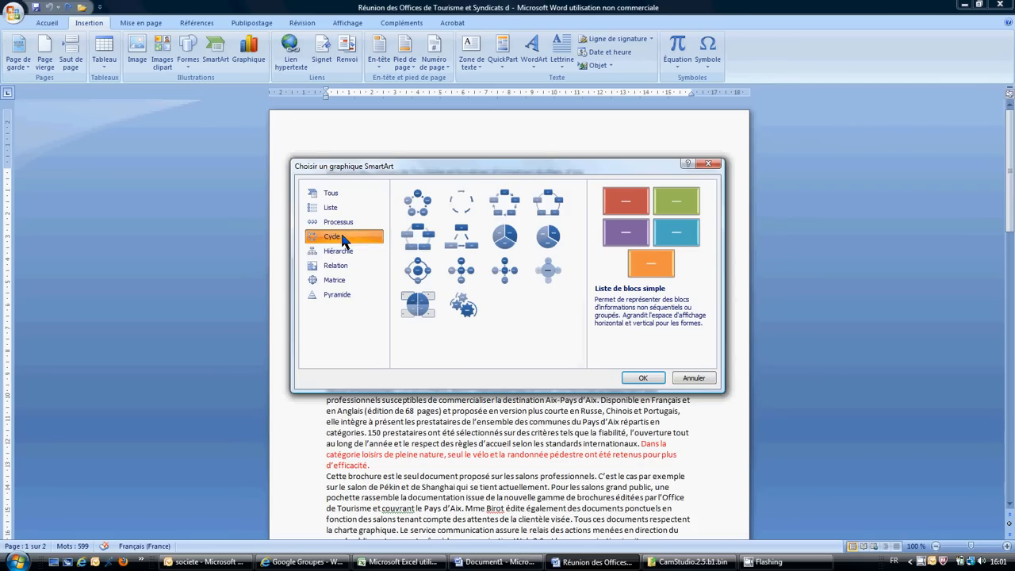
click(694, 379)
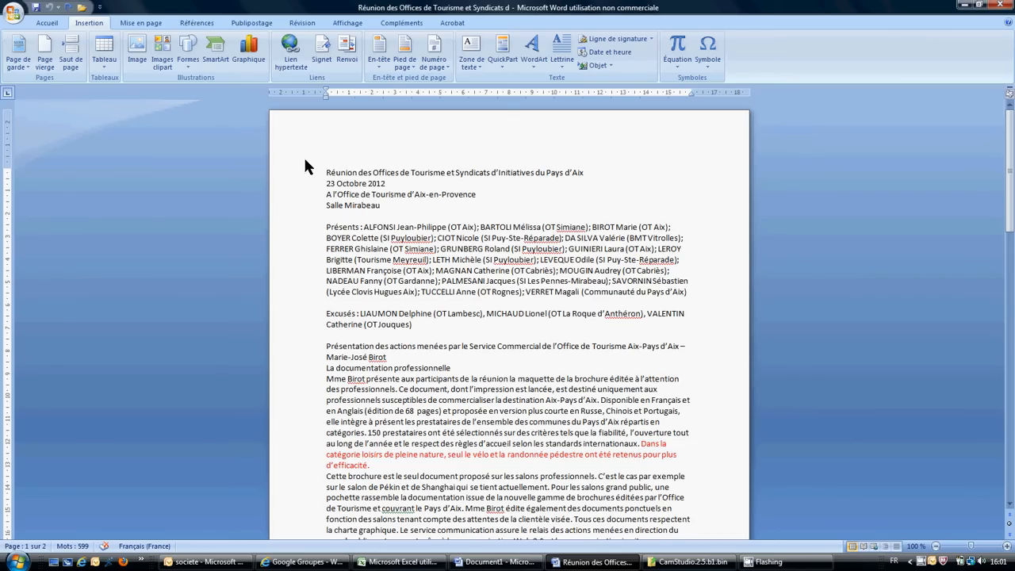
click(47, 23)
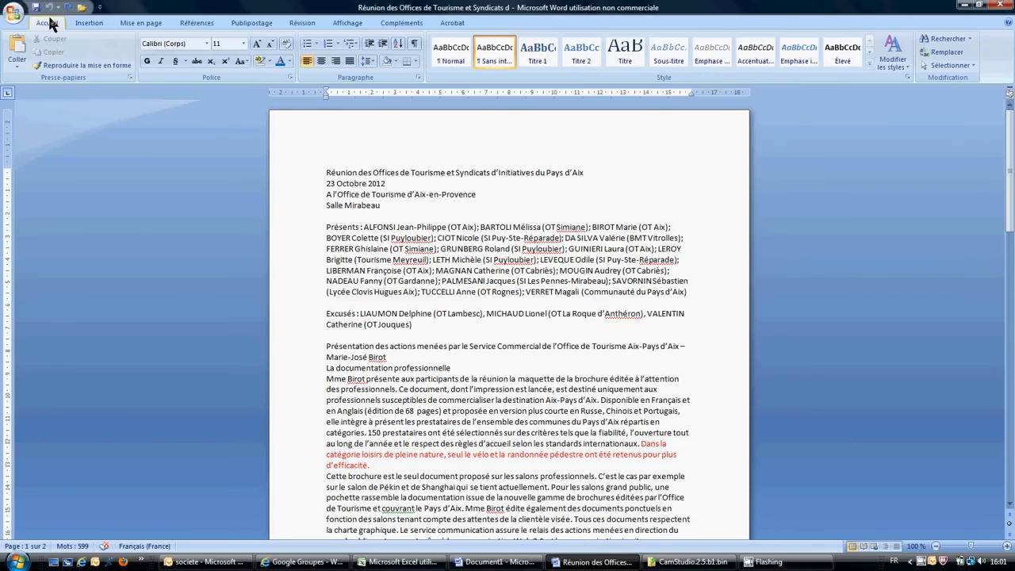
click(130, 77)
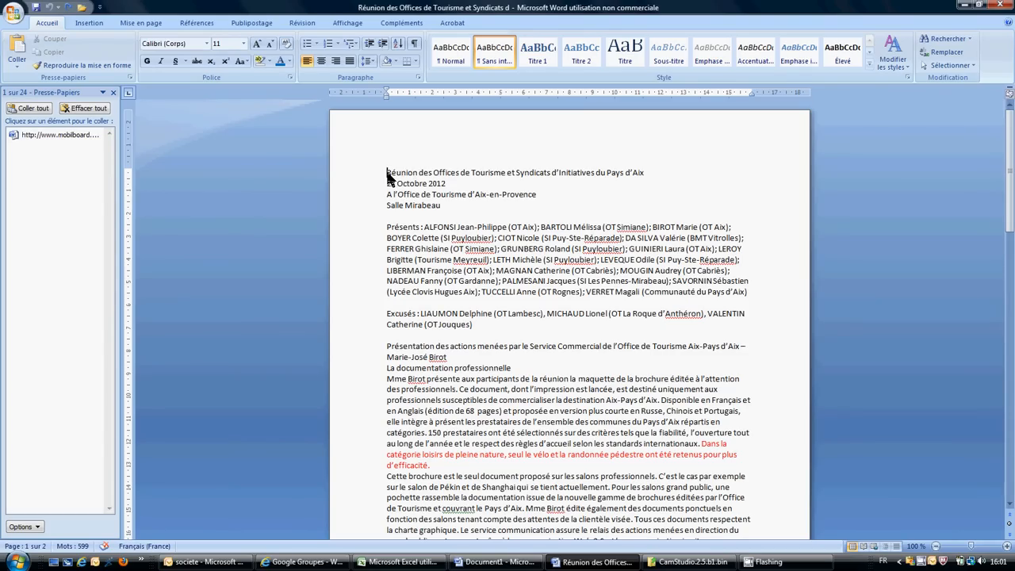
drag(388, 174, 670, 171)
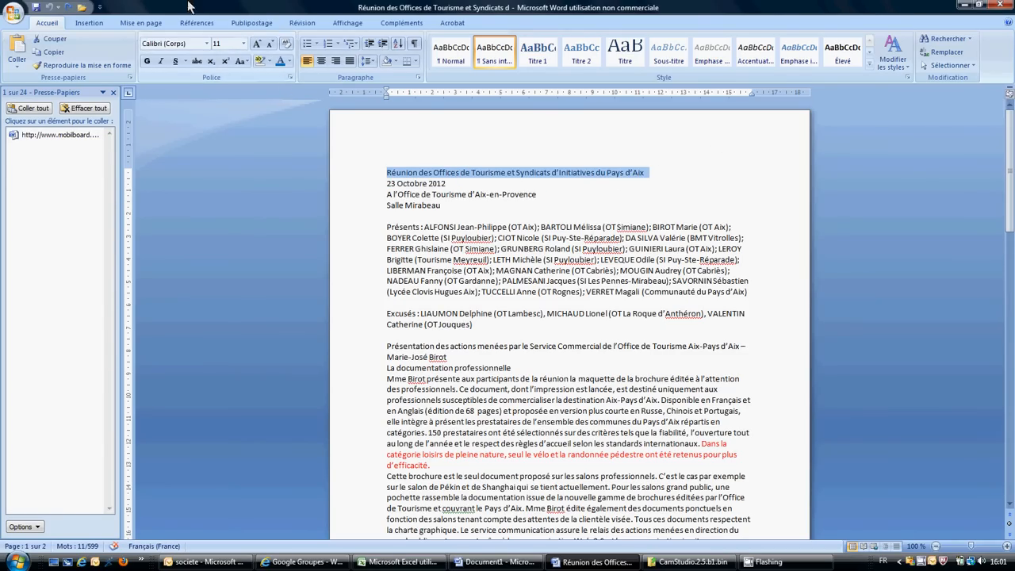
click(89, 23)
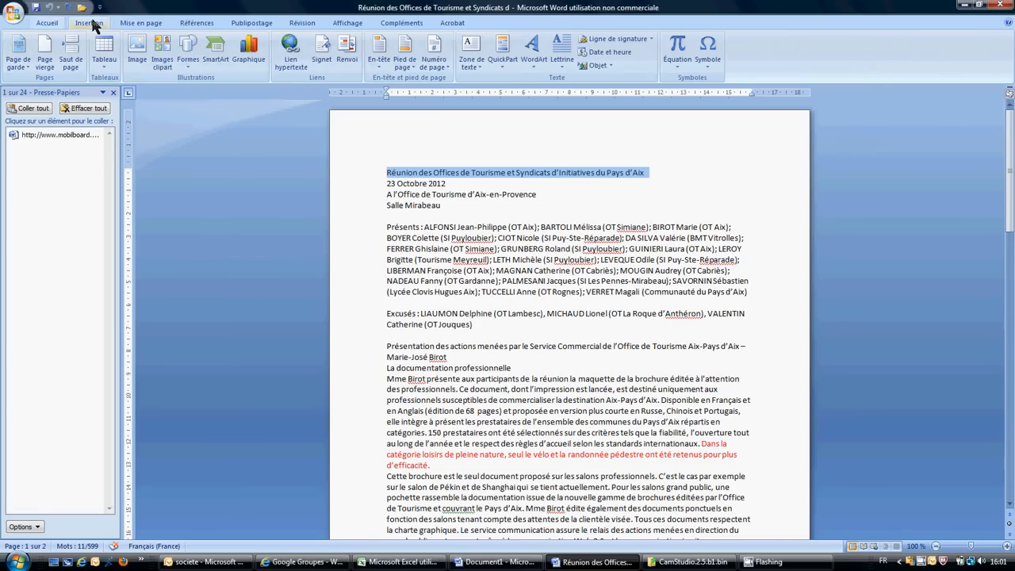
click(290, 49)
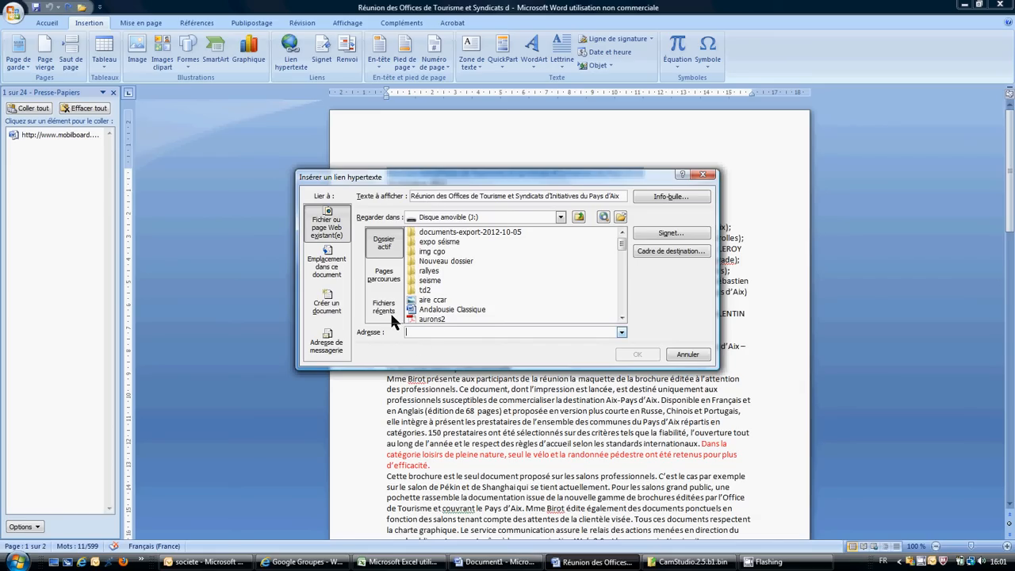
click(432, 333)
click(61, 147)
text(htt)
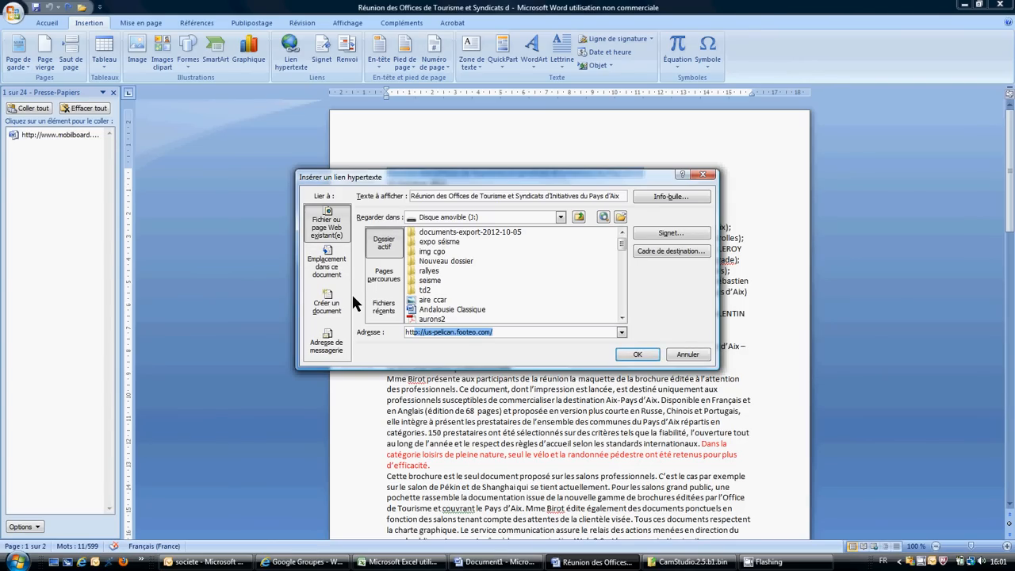
text(p://google)
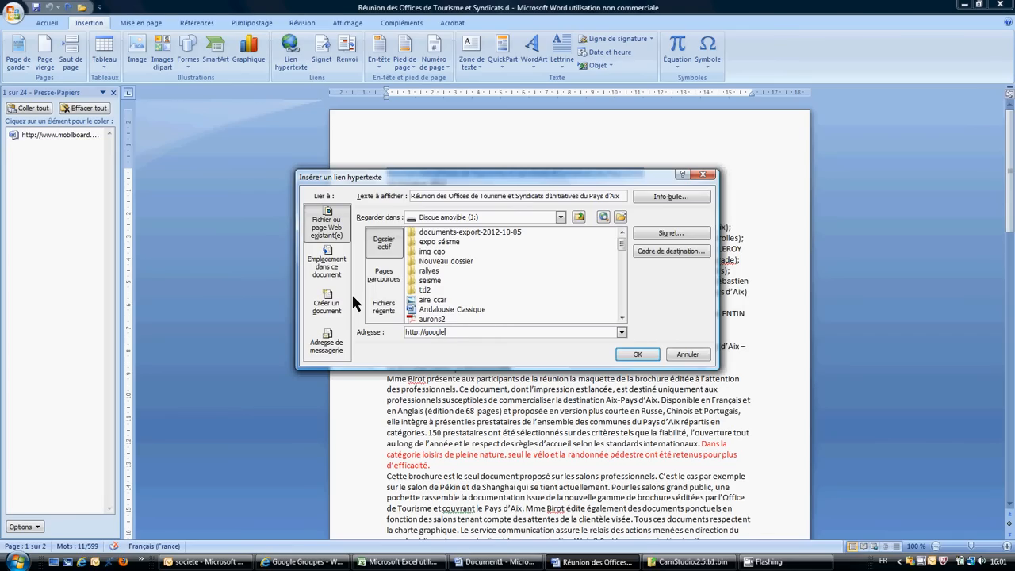
text(.com)
click(639, 356)
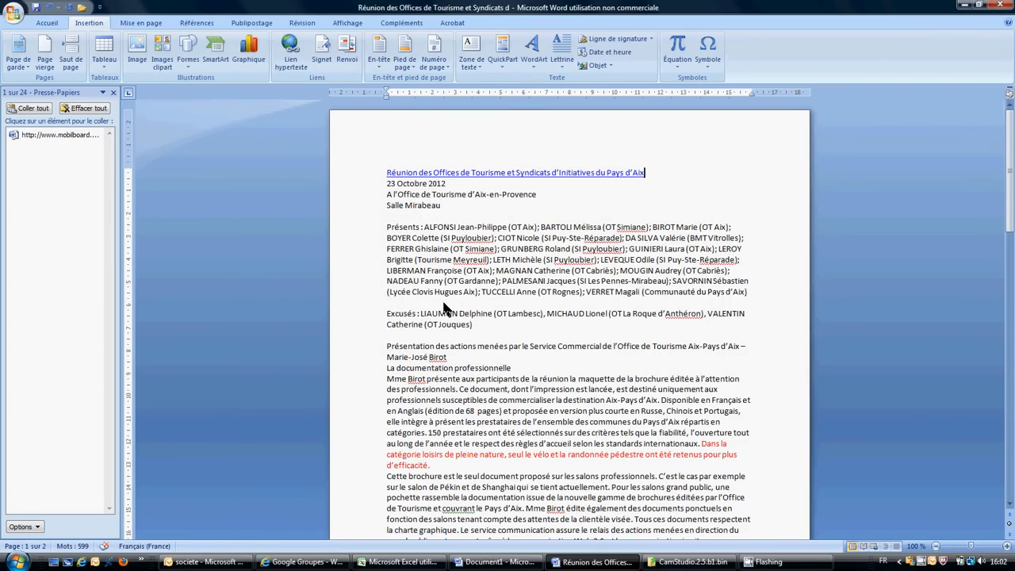
Add a bookmark named "paragraphe" at the start of the paragraph beginning "Cette brochure est le seul document"
scroll(444, 309, down, 13)
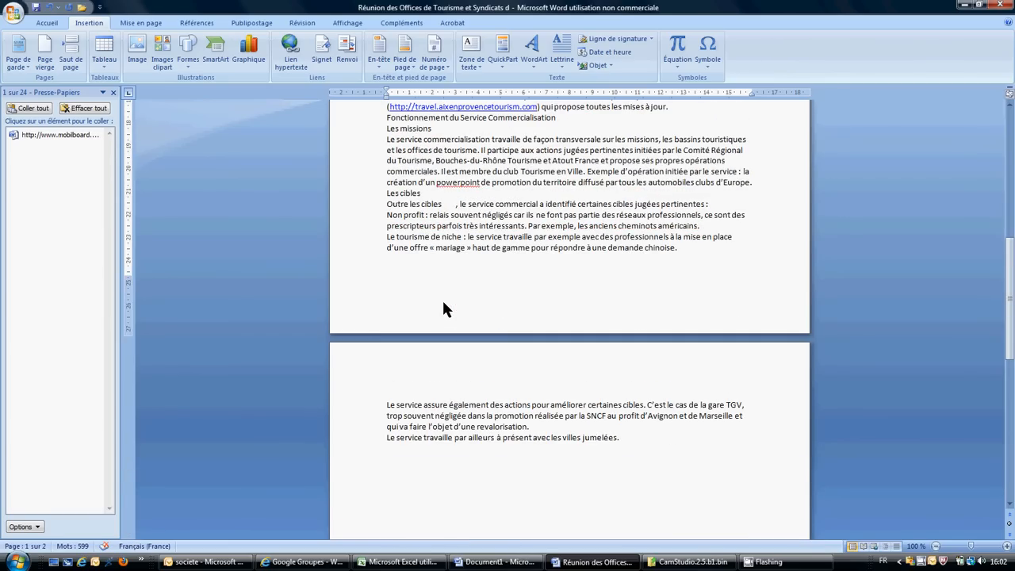
scroll(443, 310, up, 8)
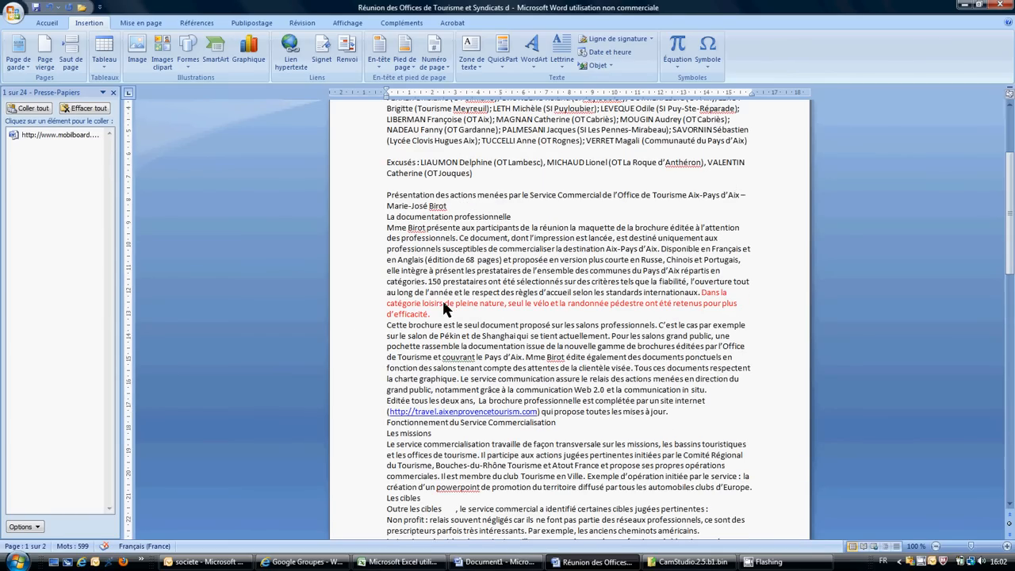
scroll(422, 235, up, 4)
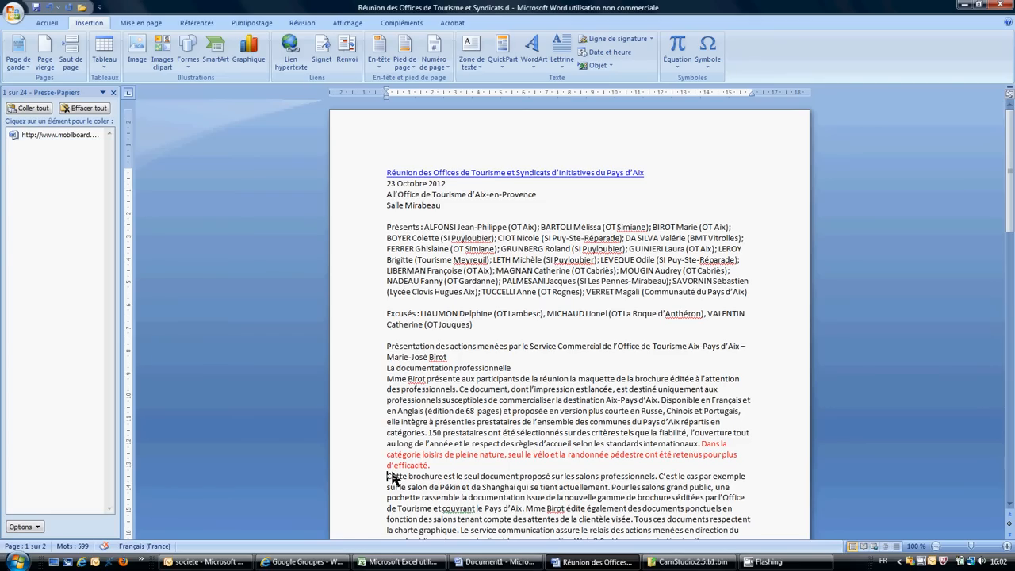
click(331, 56)
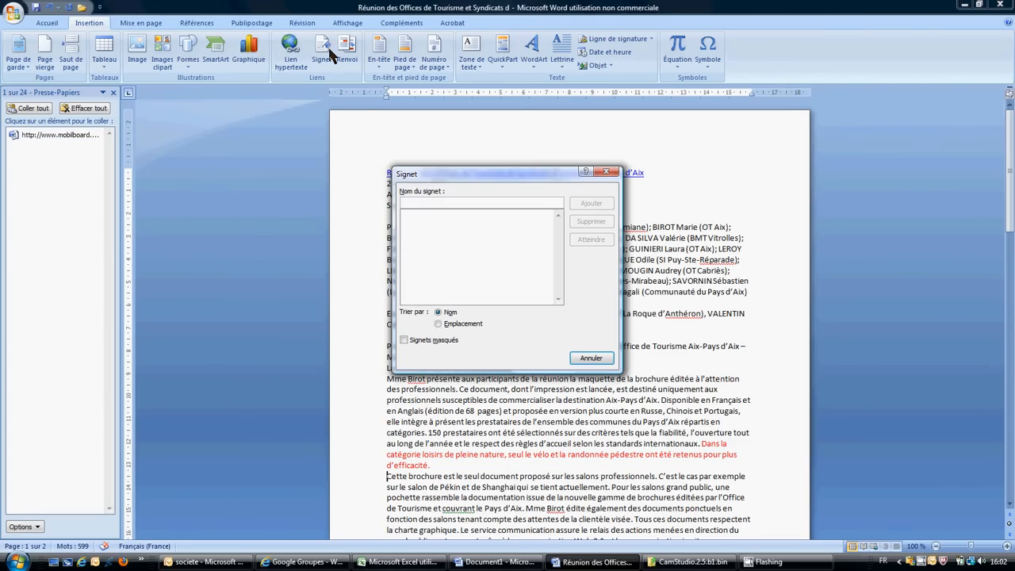
text(paragra)
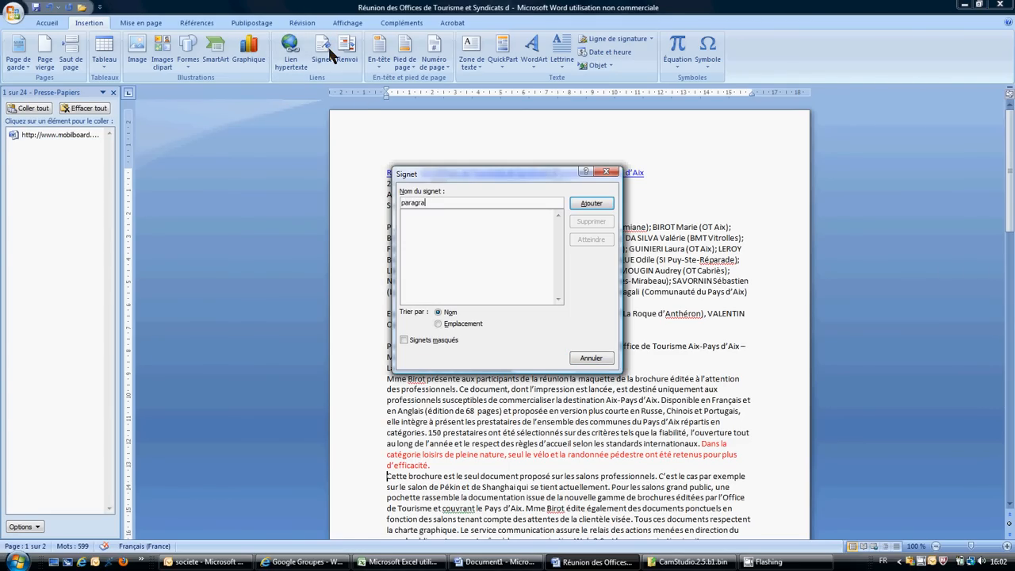
text(phe)
click(591, 204)
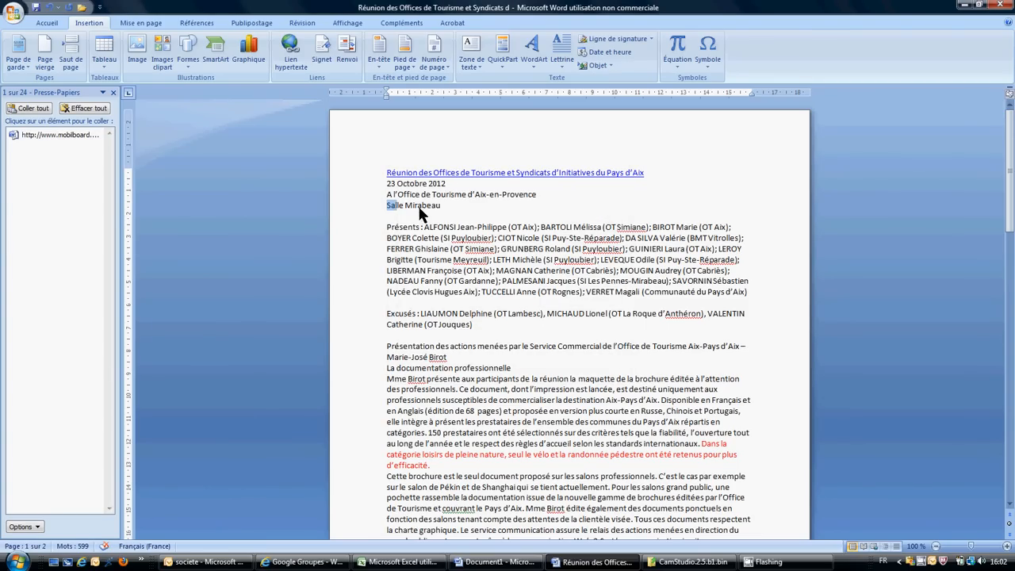
Hyperlink the text "Salle Mirabeau" to the "paragraphe" bookmark and follow the link to test it
click(291, 60)
click(686, 234)
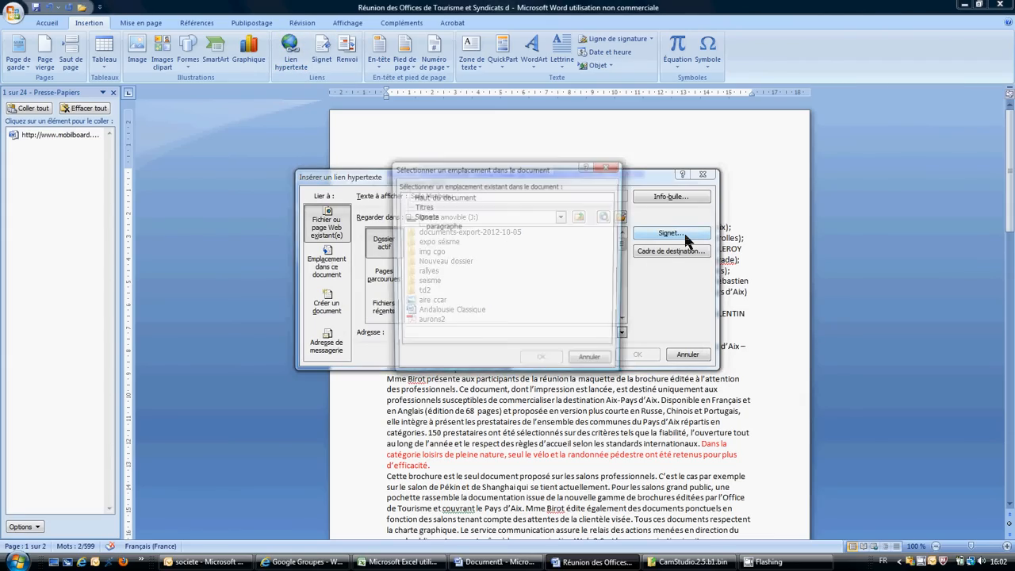
double_click(442, 226)
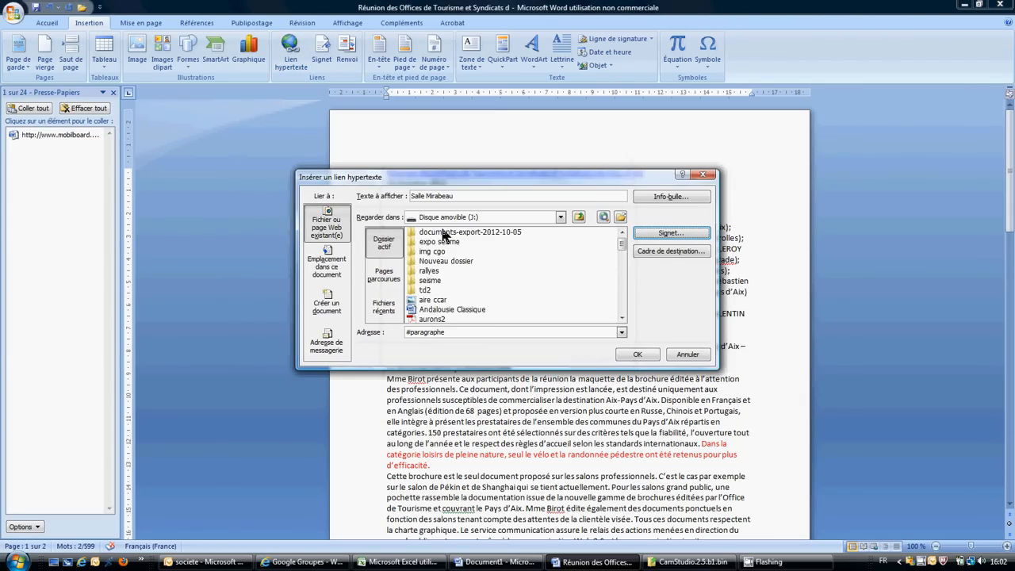
click(649, 356)
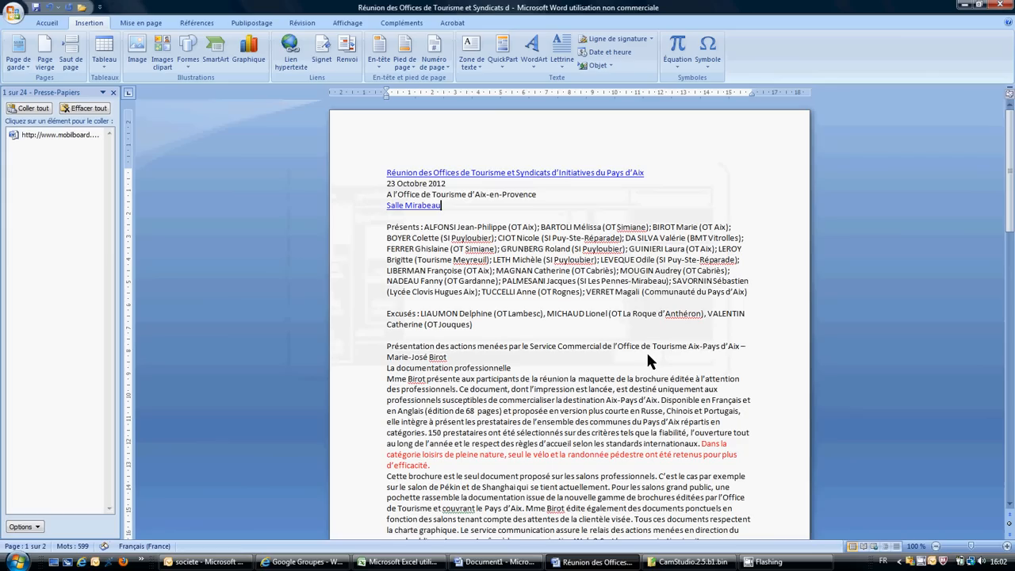
ctrl+click(418, 208)
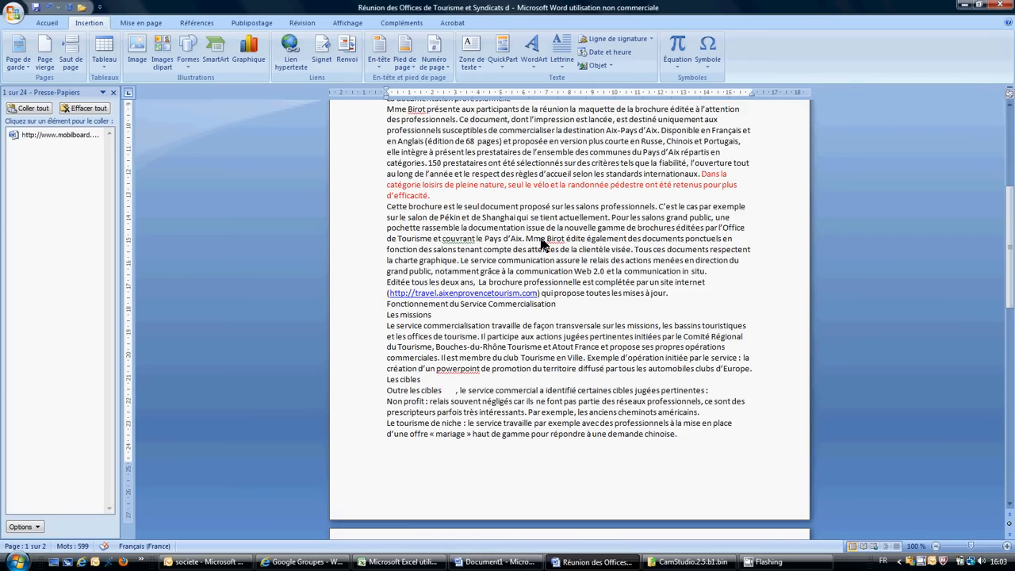
scroll(541, 244, up, 8)
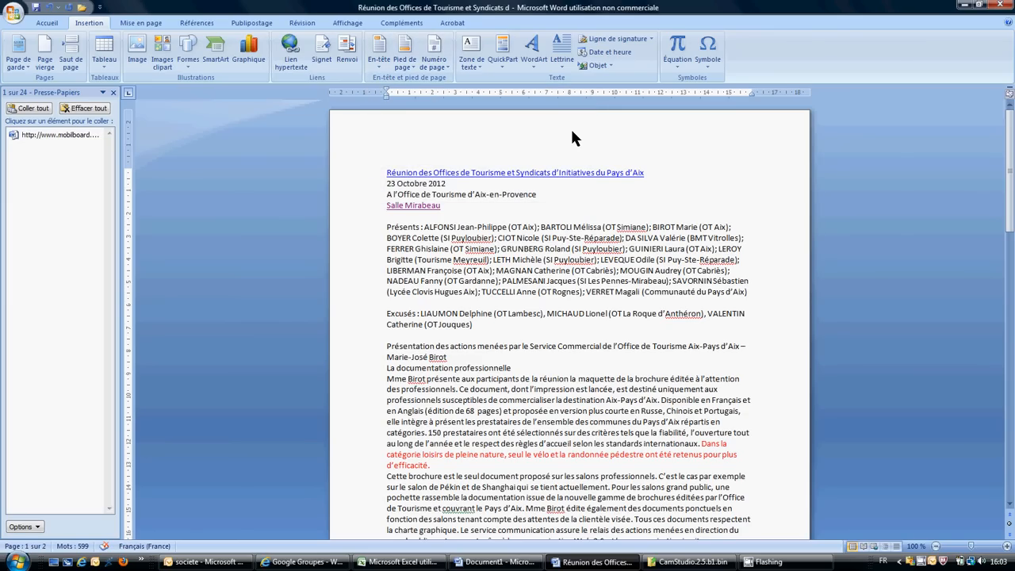
Open the page header for editing and return to the body text, twice
double_click(571, 132)
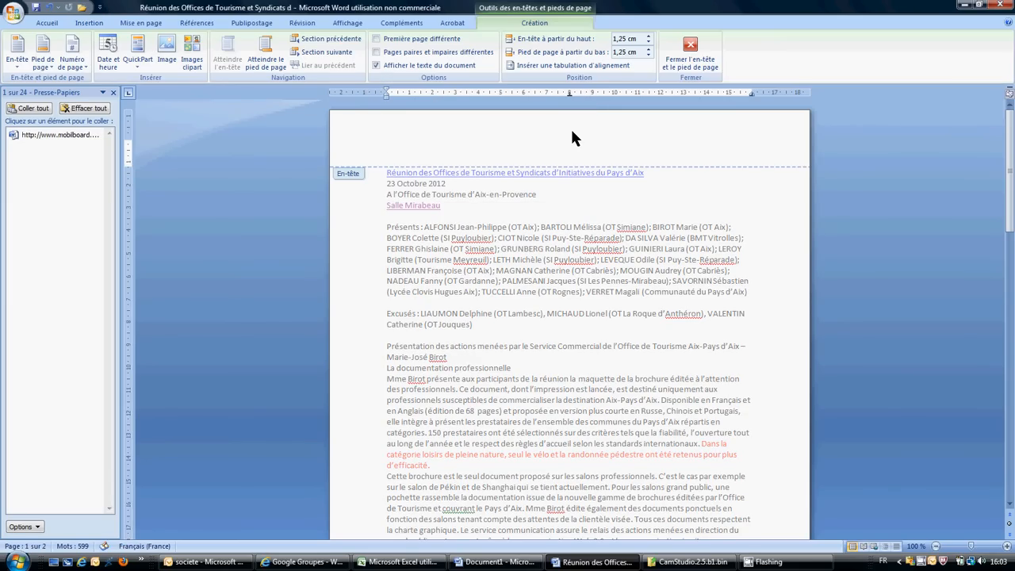
double_click(542, 205)
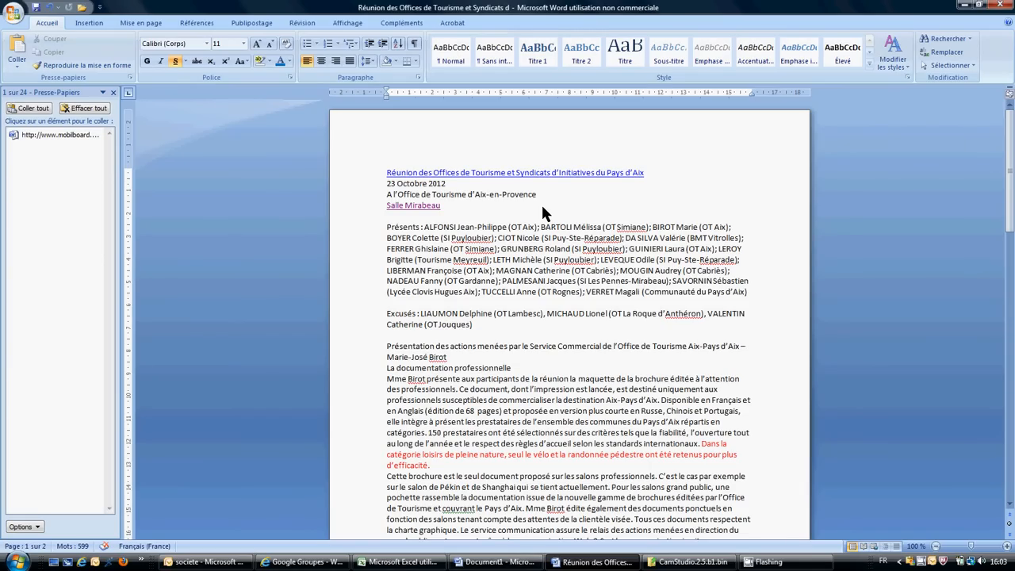
double_click(485, 150)
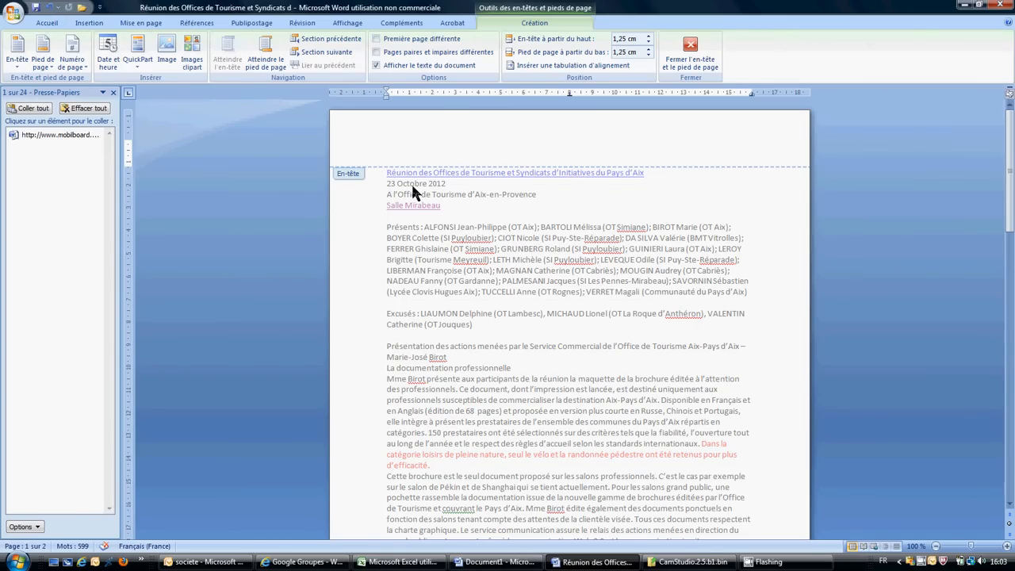
double_click(480, 194)
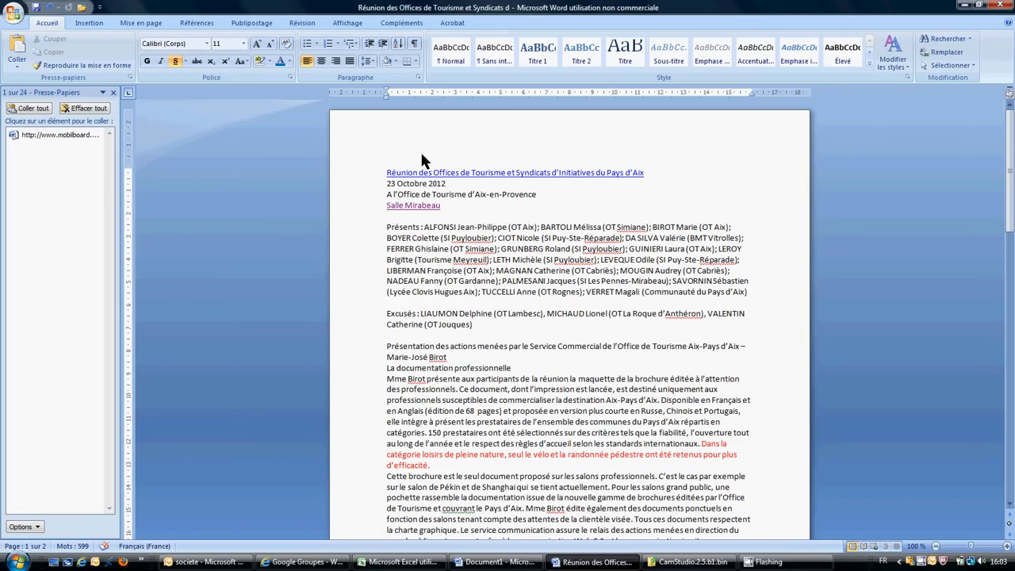
Place a left tab stop at 5 cm on the first three lines, view its settings, and remove it
click(343, 168)
drag(344, 168, 344, 193)
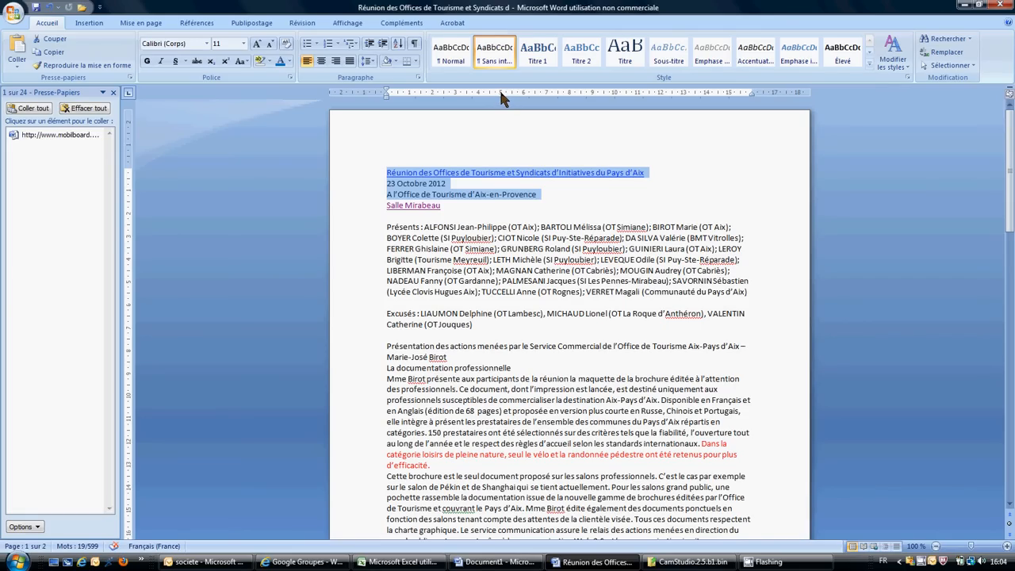
double_click(501, 94)
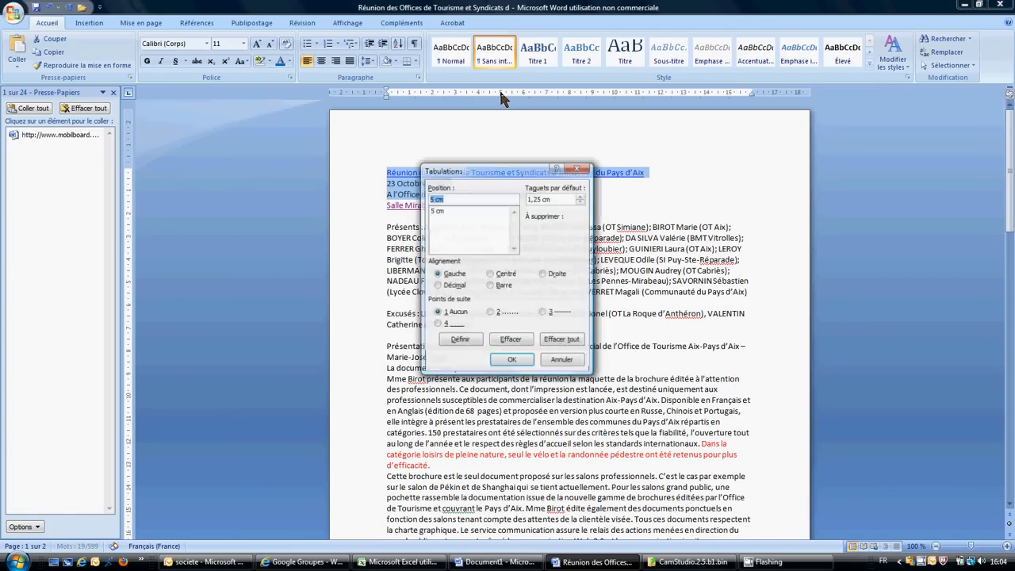
click(561, 360)
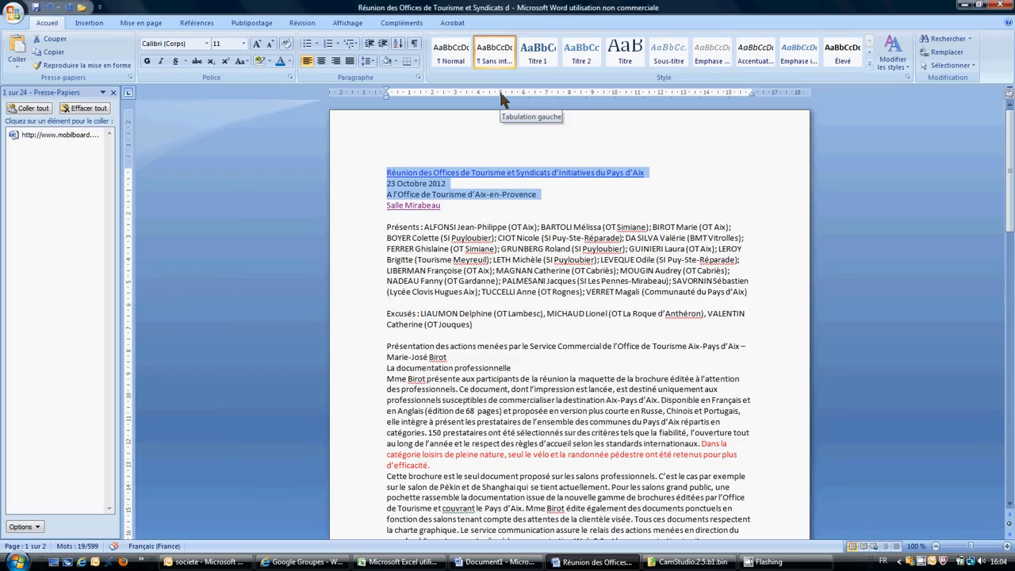
drag(501, 97, 465, 169)
Cycle through the tab stop types back to the left tab and place one at 5 cm on the first three lines
click(130, 96)
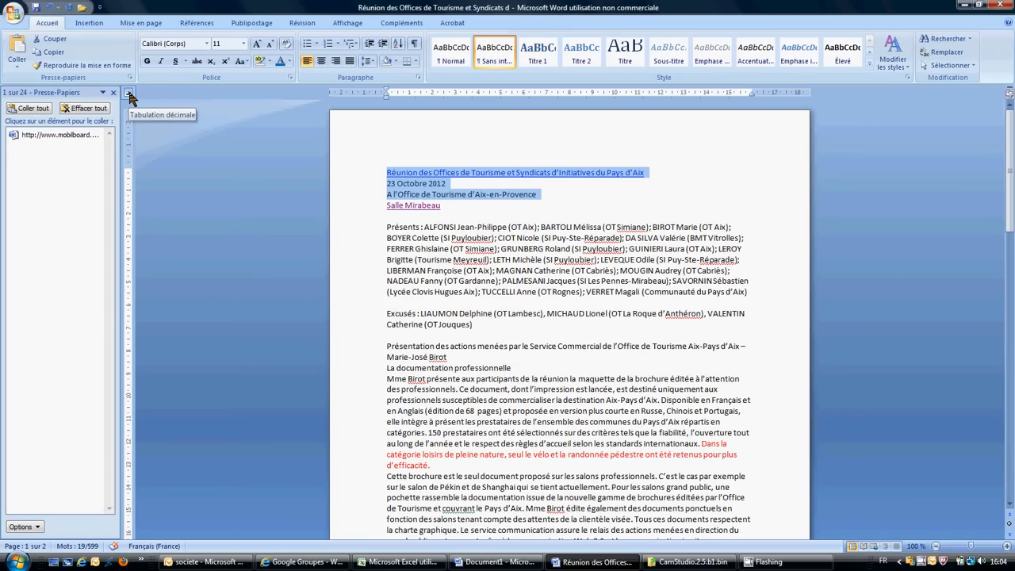
click(130, 93)
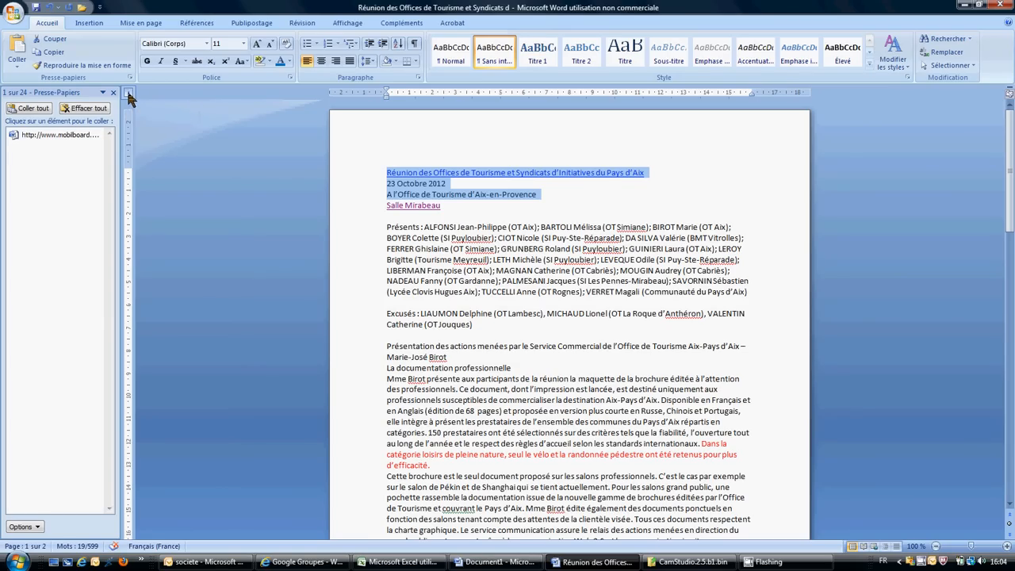
click(129, 93)
click(129, 94)
click(128, 93)
Indent the title, date and "A l'Office de Tourisme" lines to the 5 cm tab stop, and indent "Salle Mirabeau" once
click(388, 176)
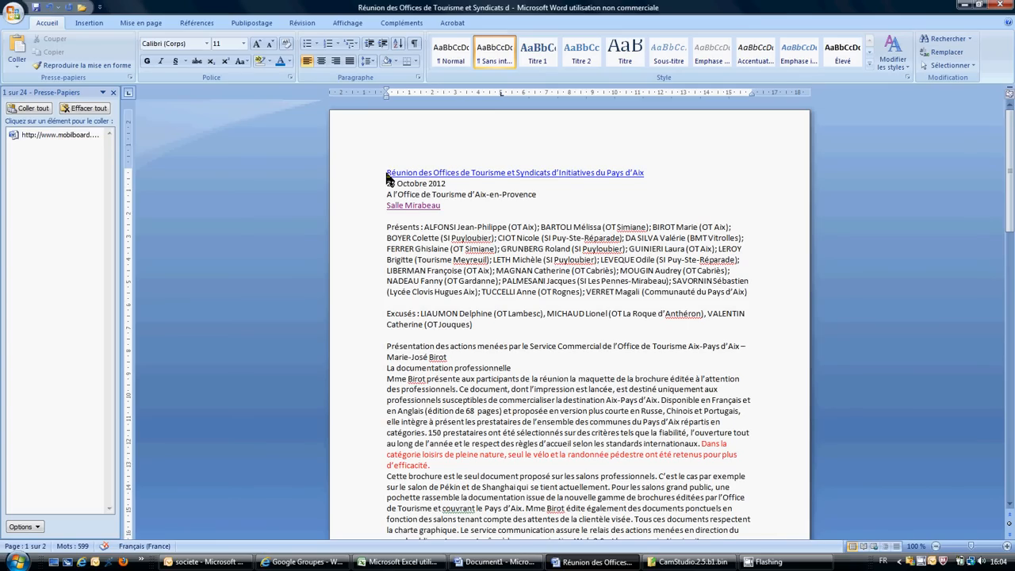
key(Tab)
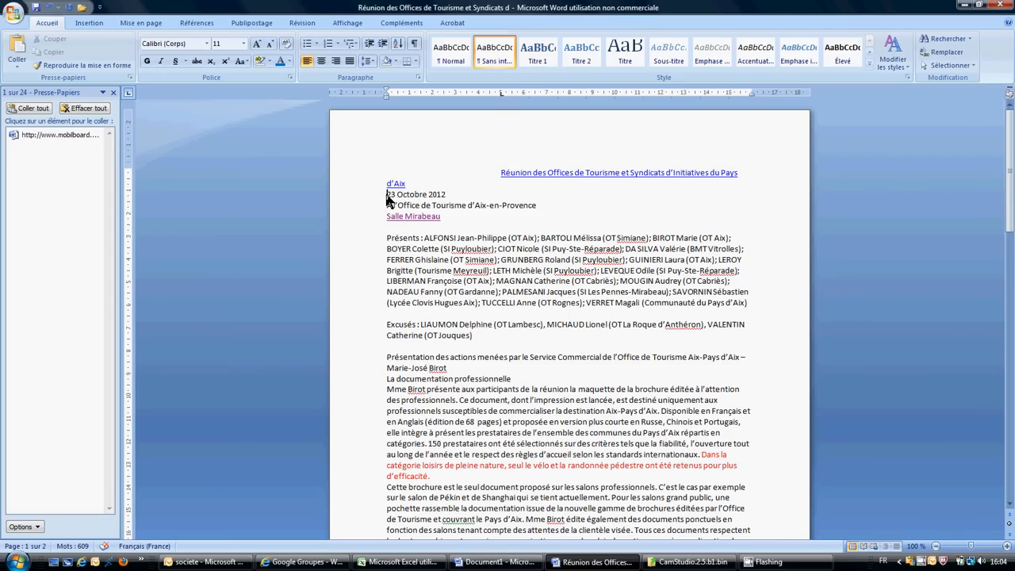
key(Tab)
key(Down)
key(Tab)
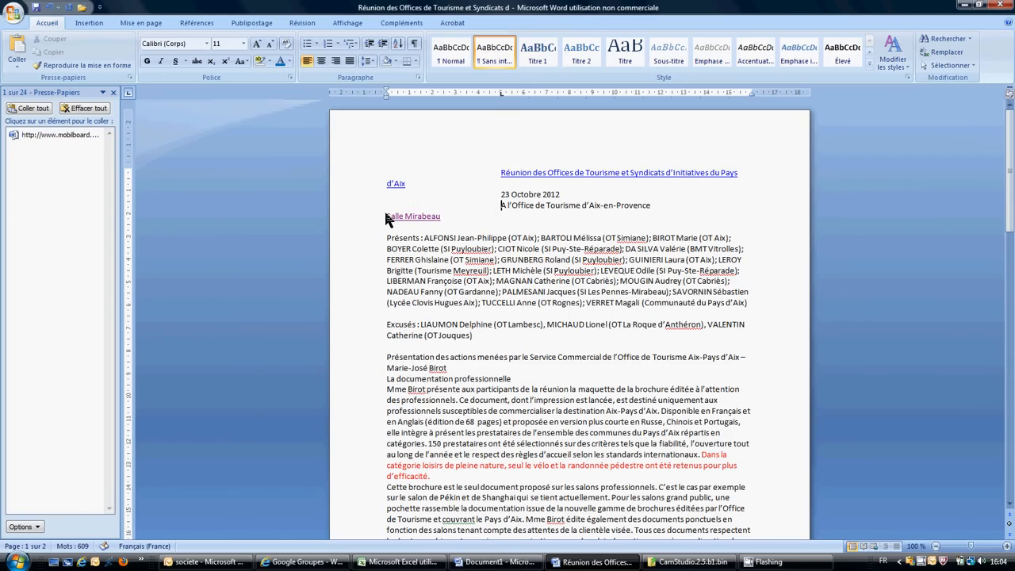
click(387, 218)
key(Tab)
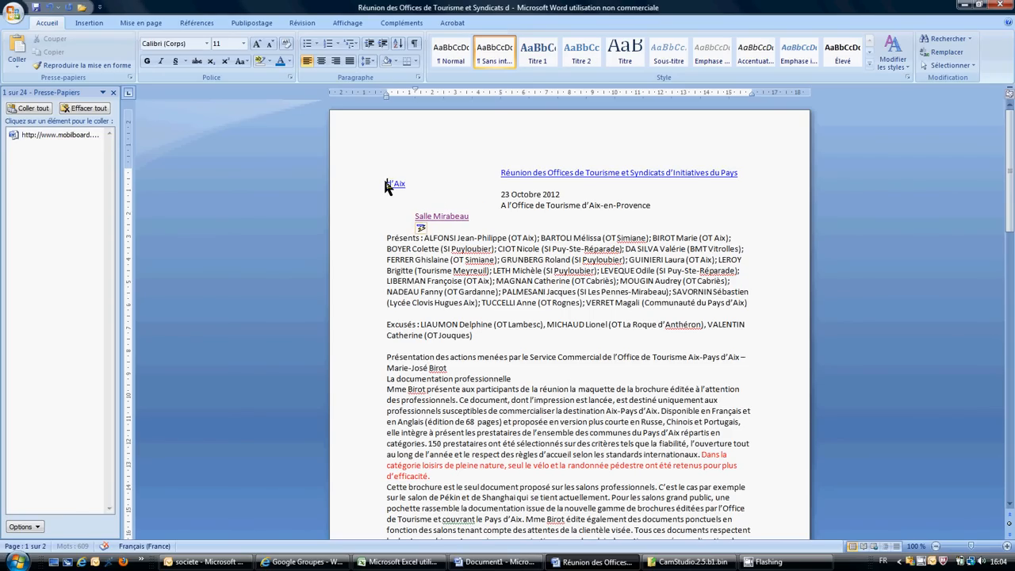
Try to align the wrapped title text "d'Aix" by repeatedly adding and removing tab indents before it
click(387, 184)
key(Tab)
key(Tab)
key(Tab)
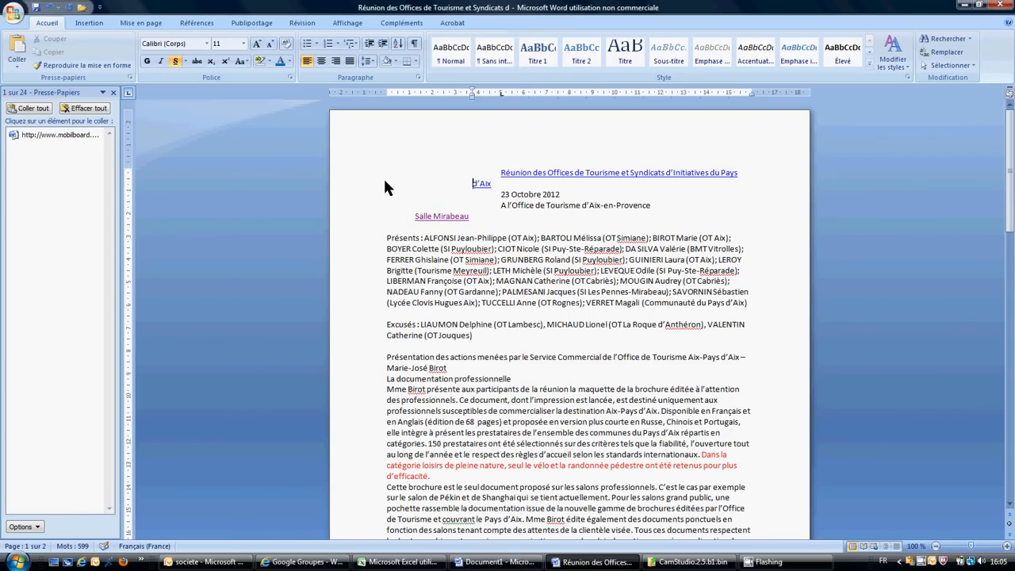
key(Tab)
key(BackSpace)
key(BackSpace)
key(BackSpace)
key(BackSpace)
key(BackSpace)
key(Tab)
key(BackSpace)
key(Tab)
key(Tab)
key(Tab)
key(Tab)
key(BackSpace)
key(BackSpace)
key(BackSpace)
Undo the tab indents on the heading lines to restore their original layout
key(ctrl+z)
key(ctrl+z)
key(ctrl+z)
key(ctrl+z)
key(ctrl+z)
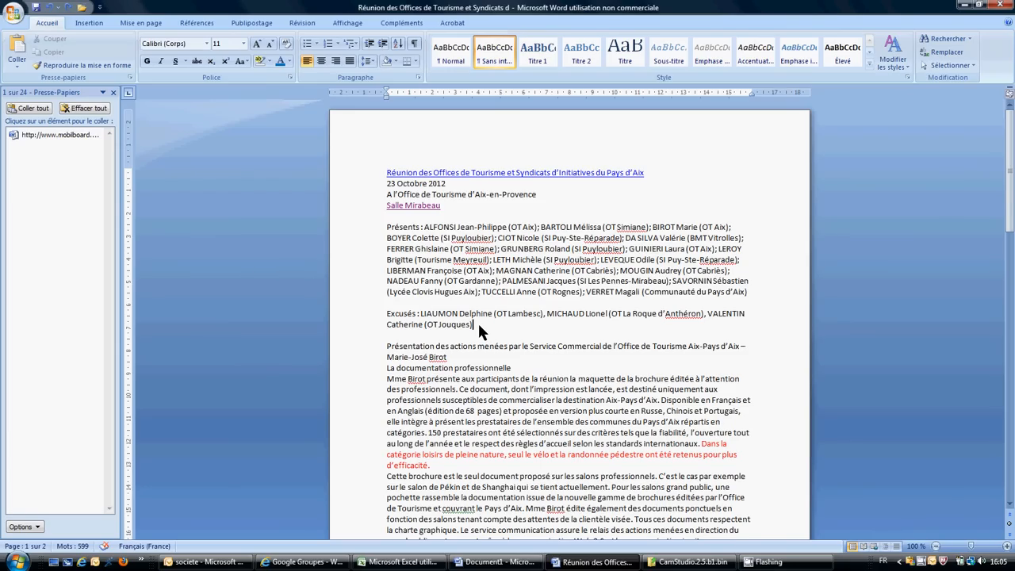
Insert a page break at the end of the "Excusés" paragraph, check both pages, and undo the break
key(ctrl+Return)
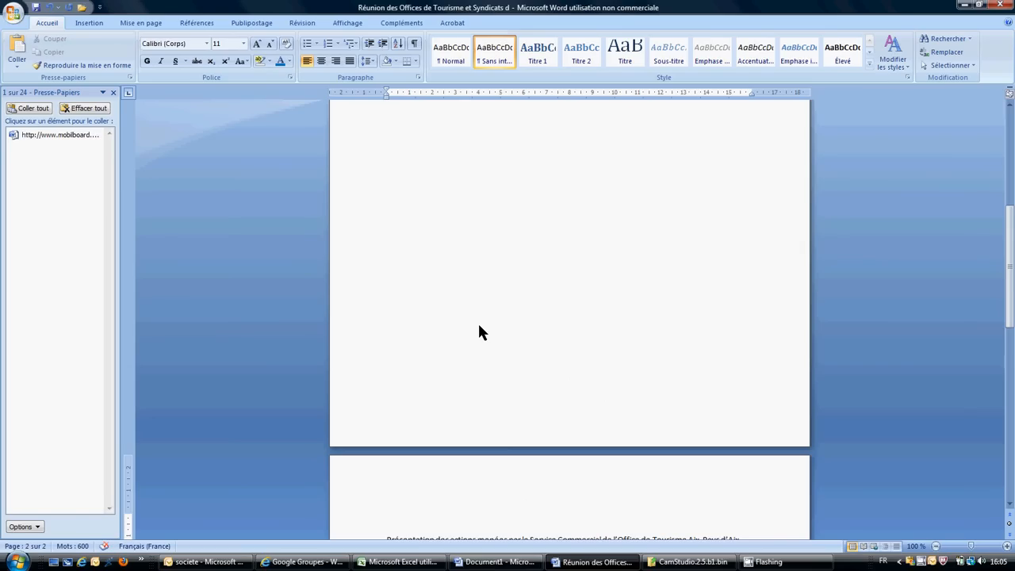
scroll(477, 321, down, 6)
scroll(477, 321, up, 18)
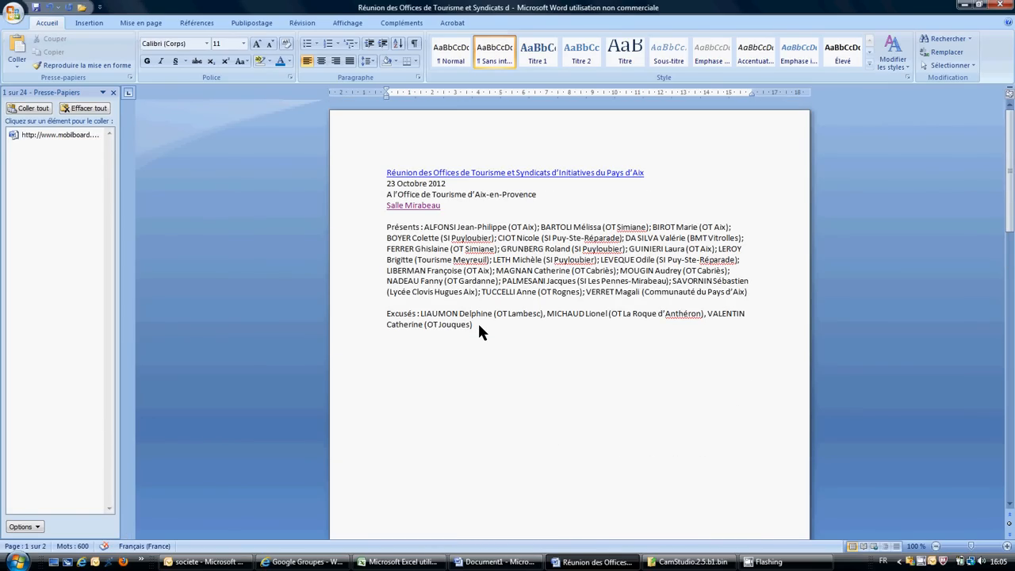
key(ctrl+z)
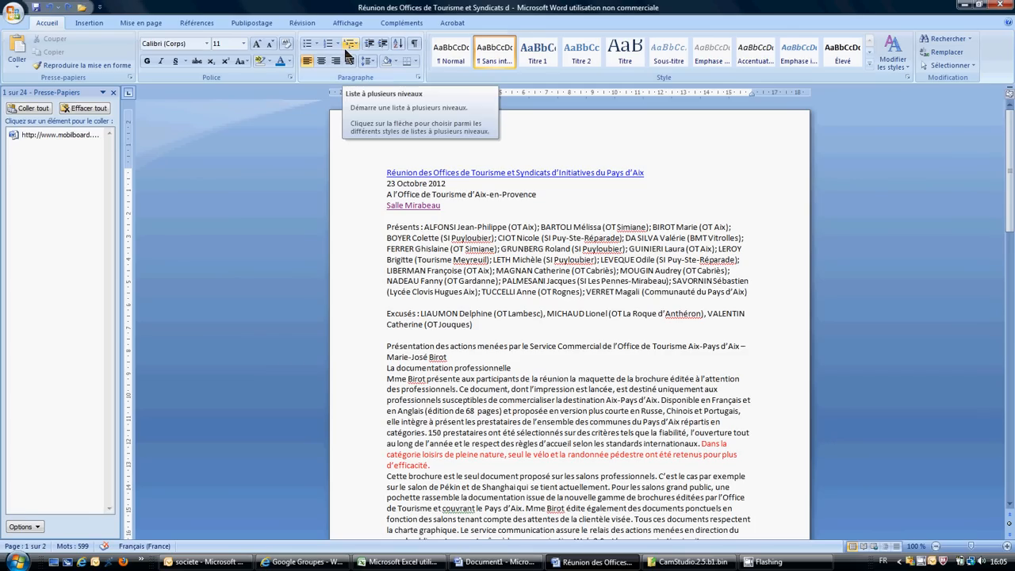
Display the Mise en page commands and the Références commands
click(151, 23)
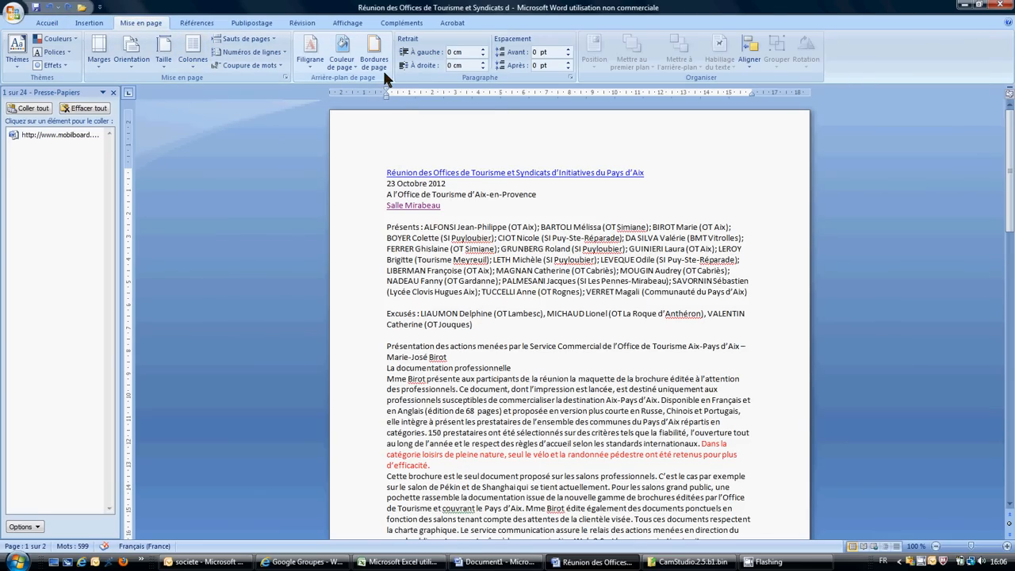
click(198, 26)
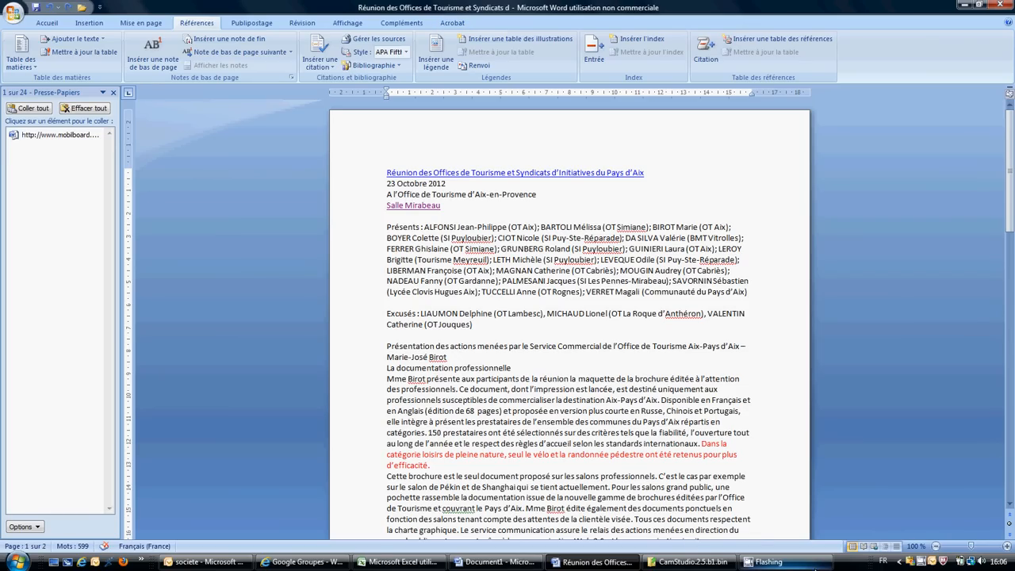
mouse_move(815, 568)
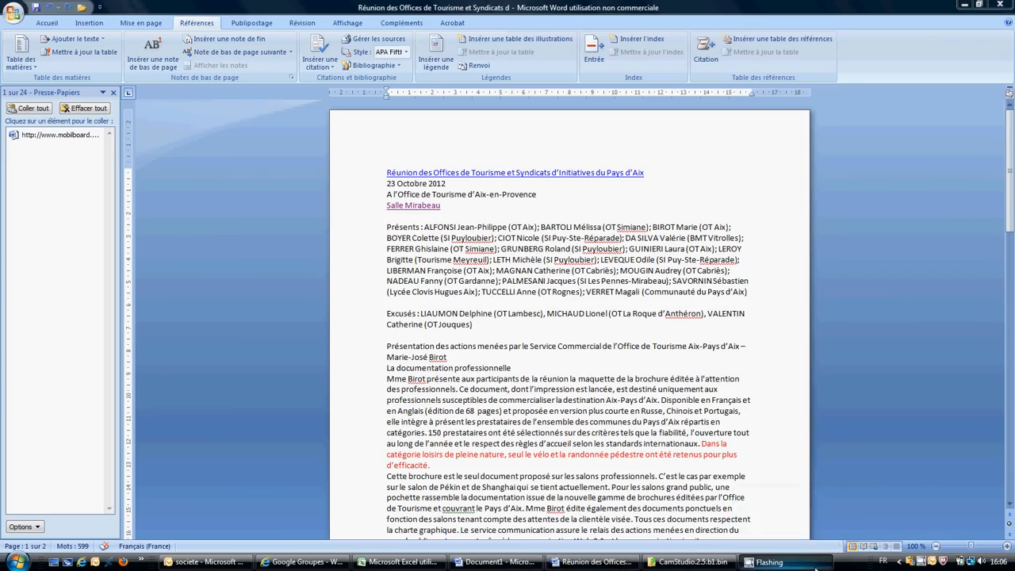
click(924, 563)
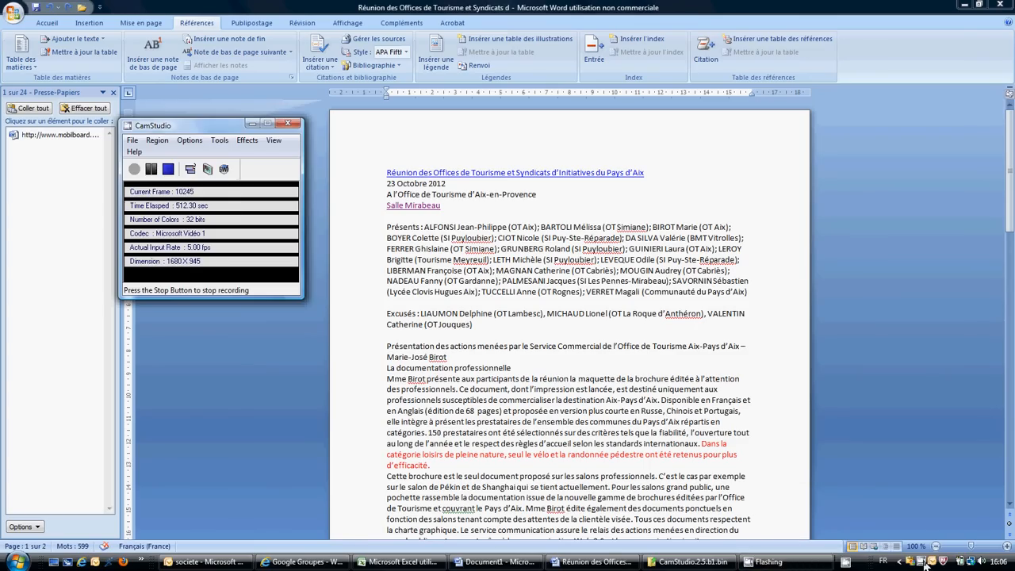